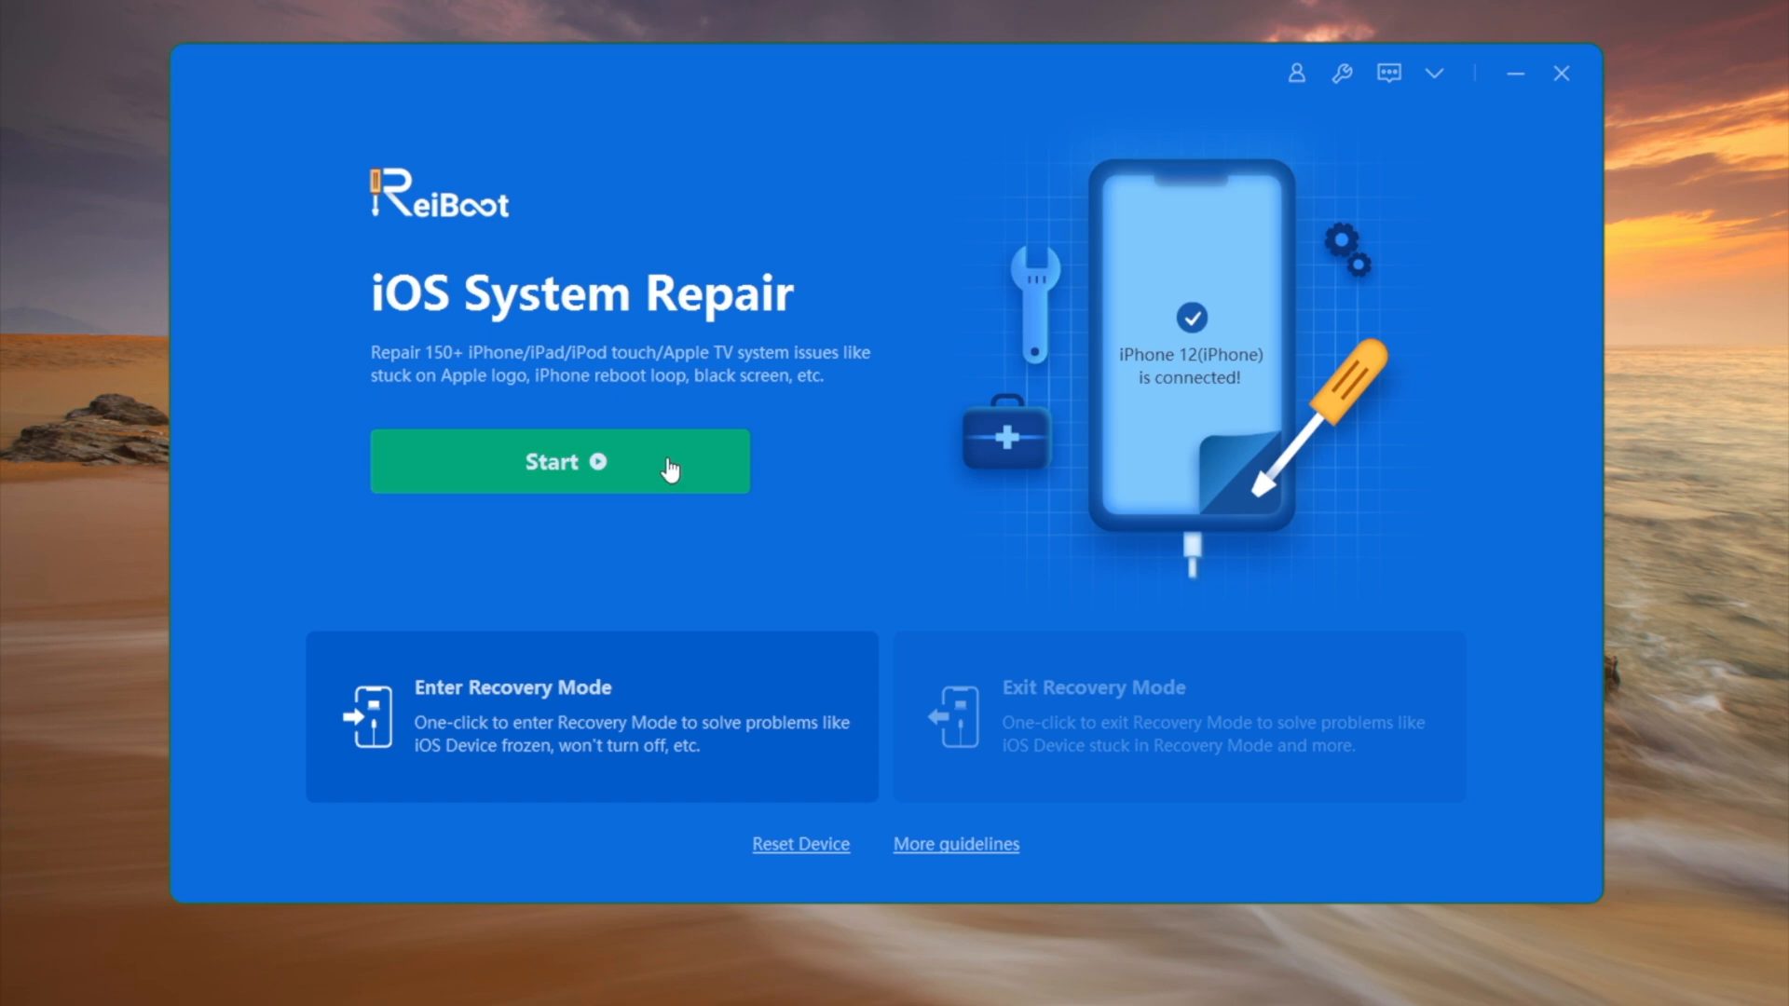
Step: Choose Standard Repair (keeps data) for the iPhone 12 and download firmware 15.4.1
left_click(672, 469)
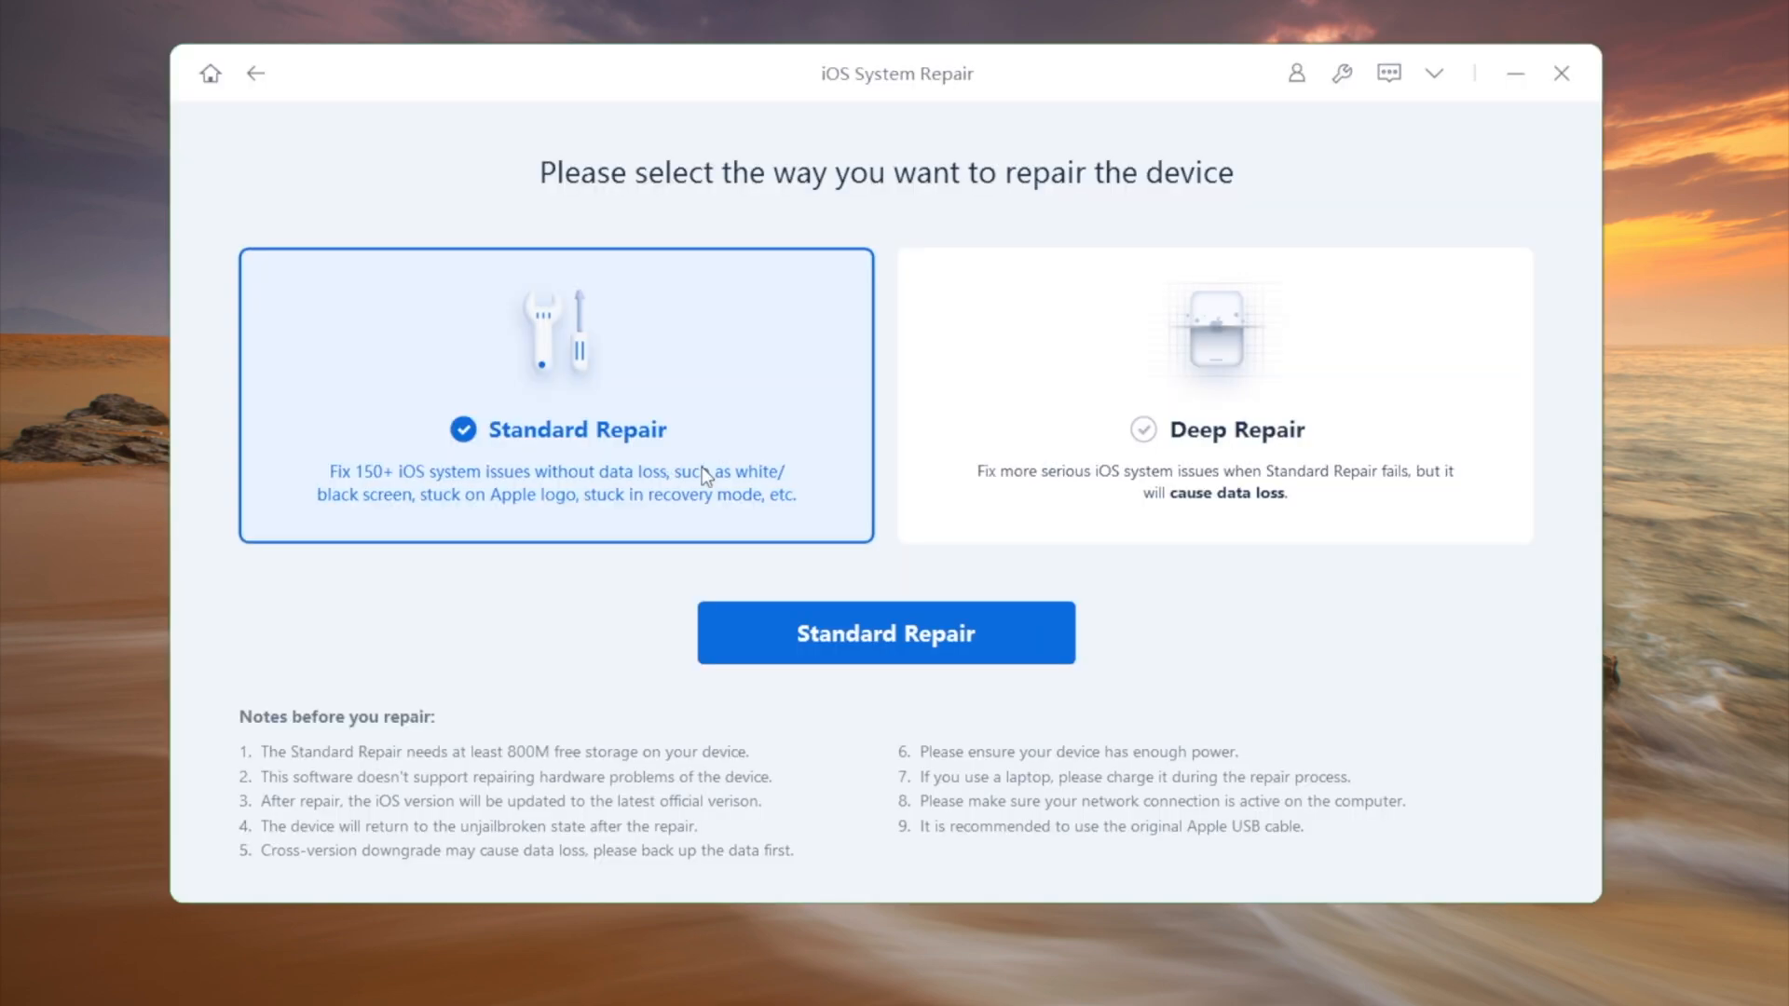
left_click(1011, 622)
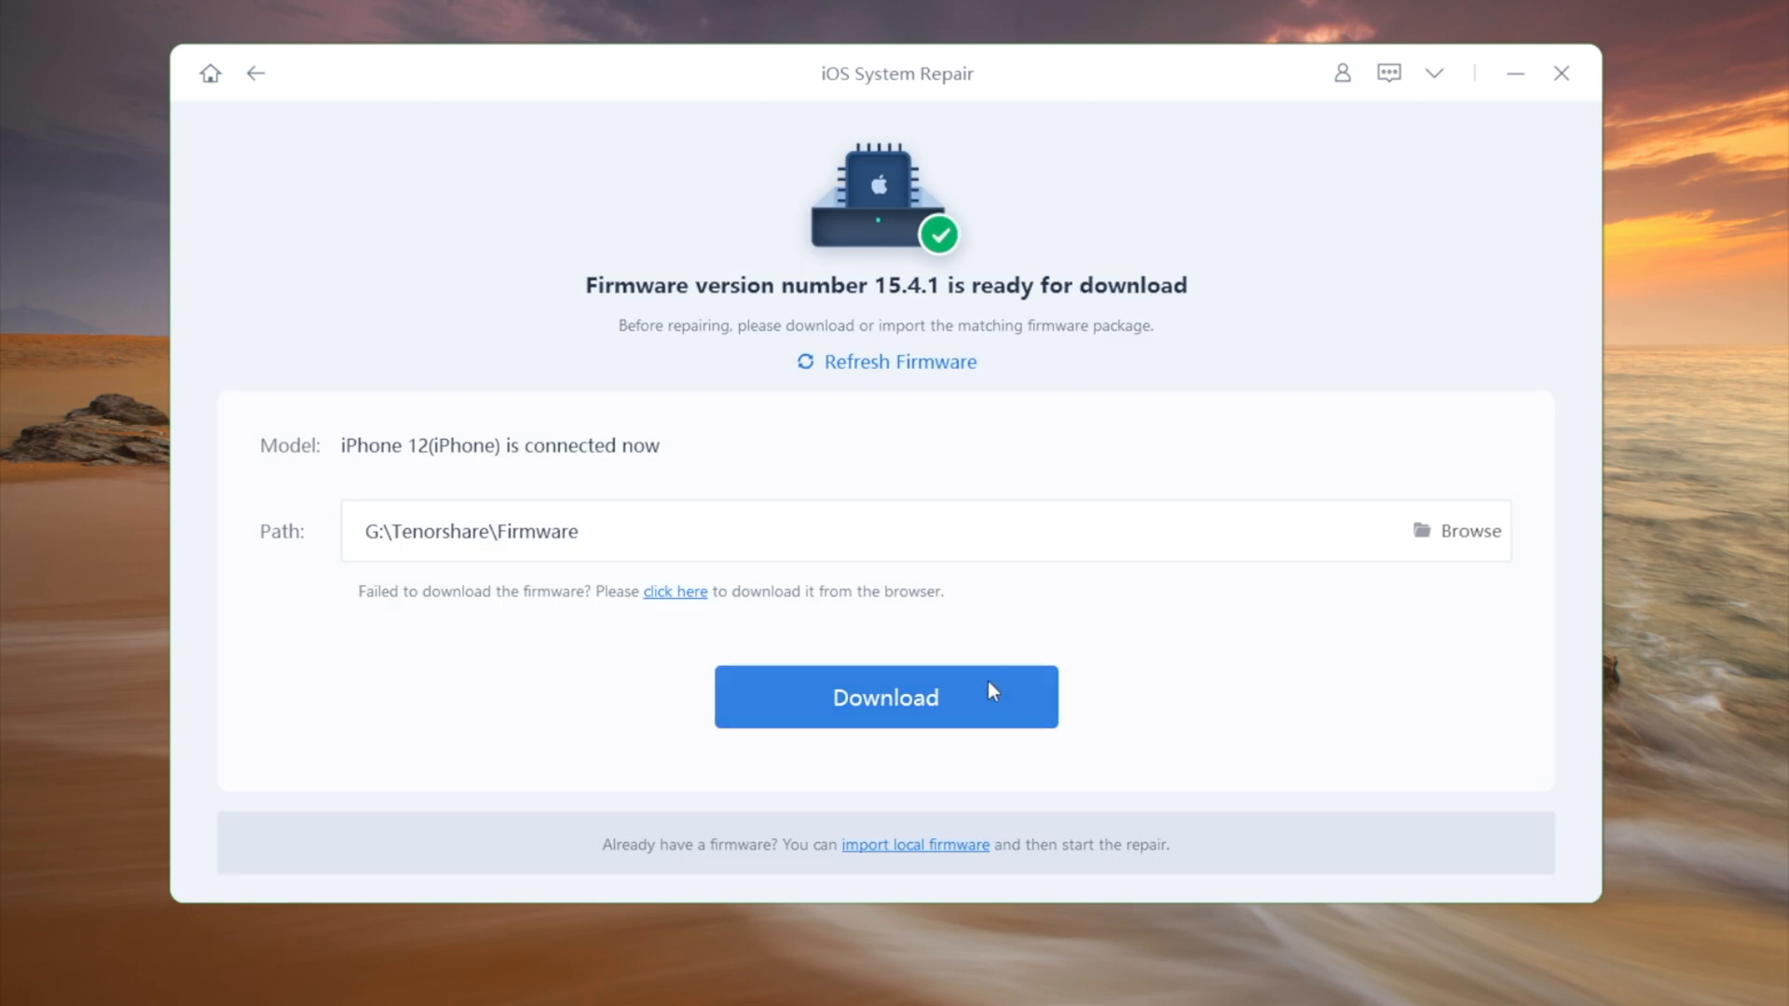
left_click(988, 687)
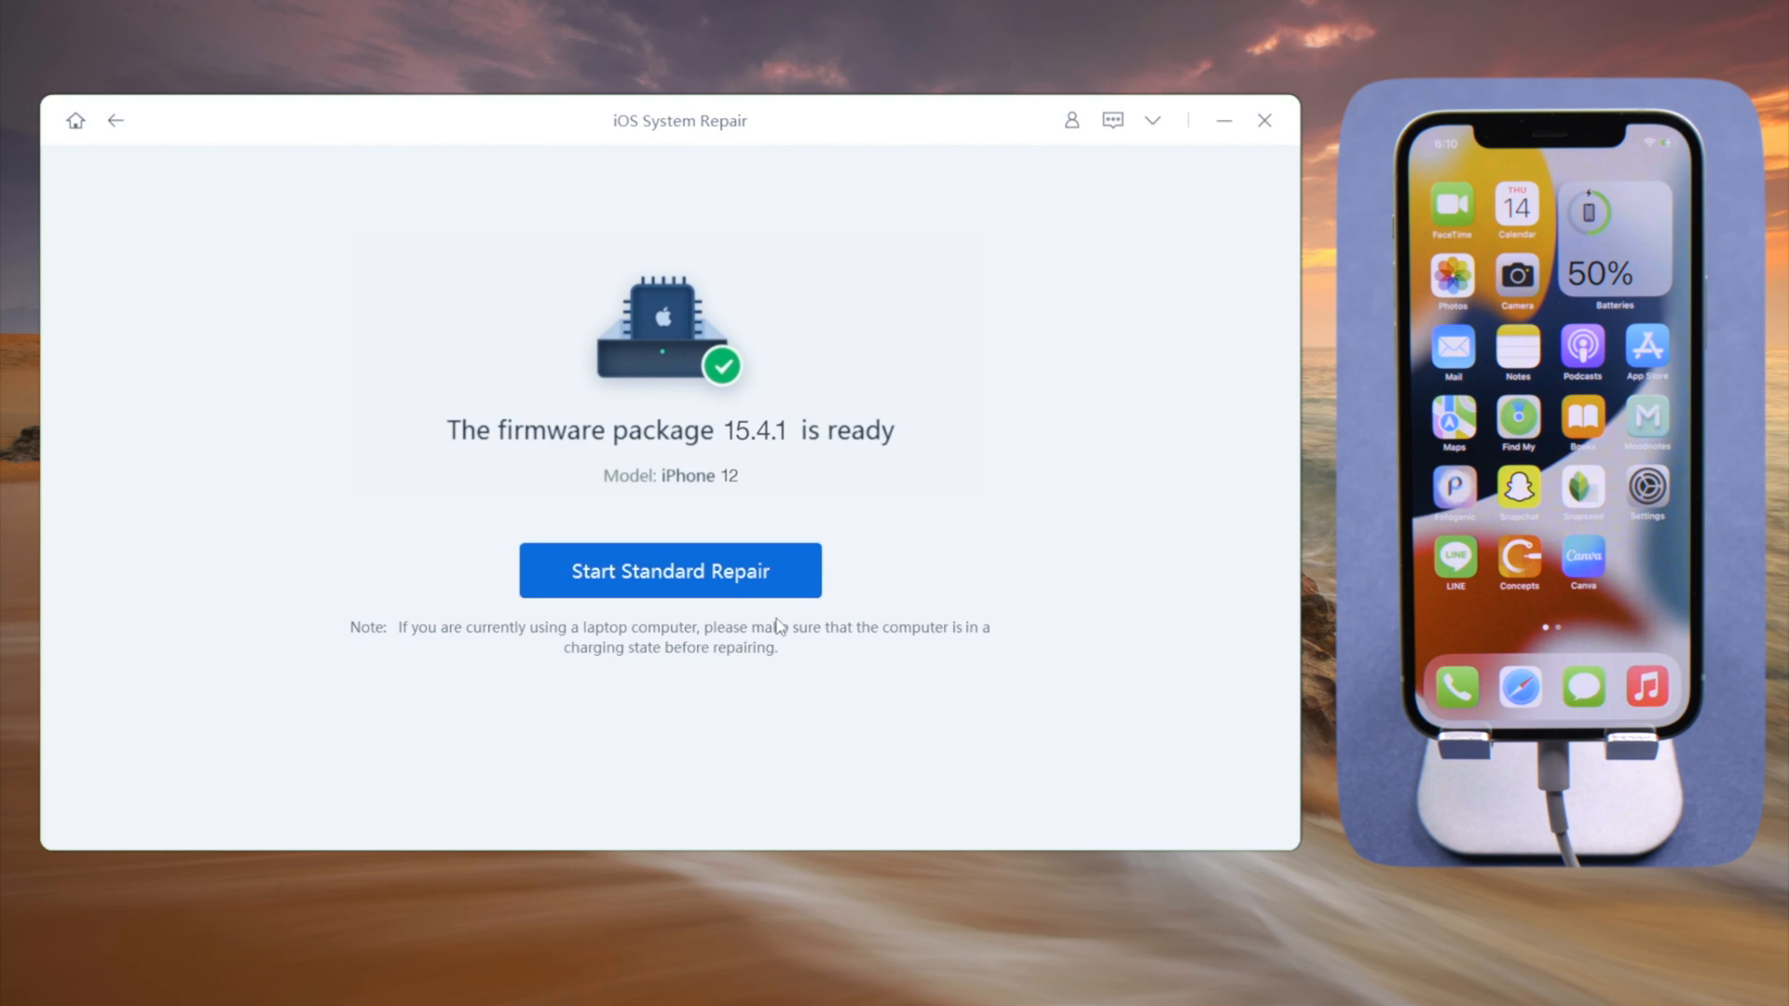
Step: Run Standard Repair on the iPhone 12 with the downloaded 15.4.1 firmware
left_click(779, 572)
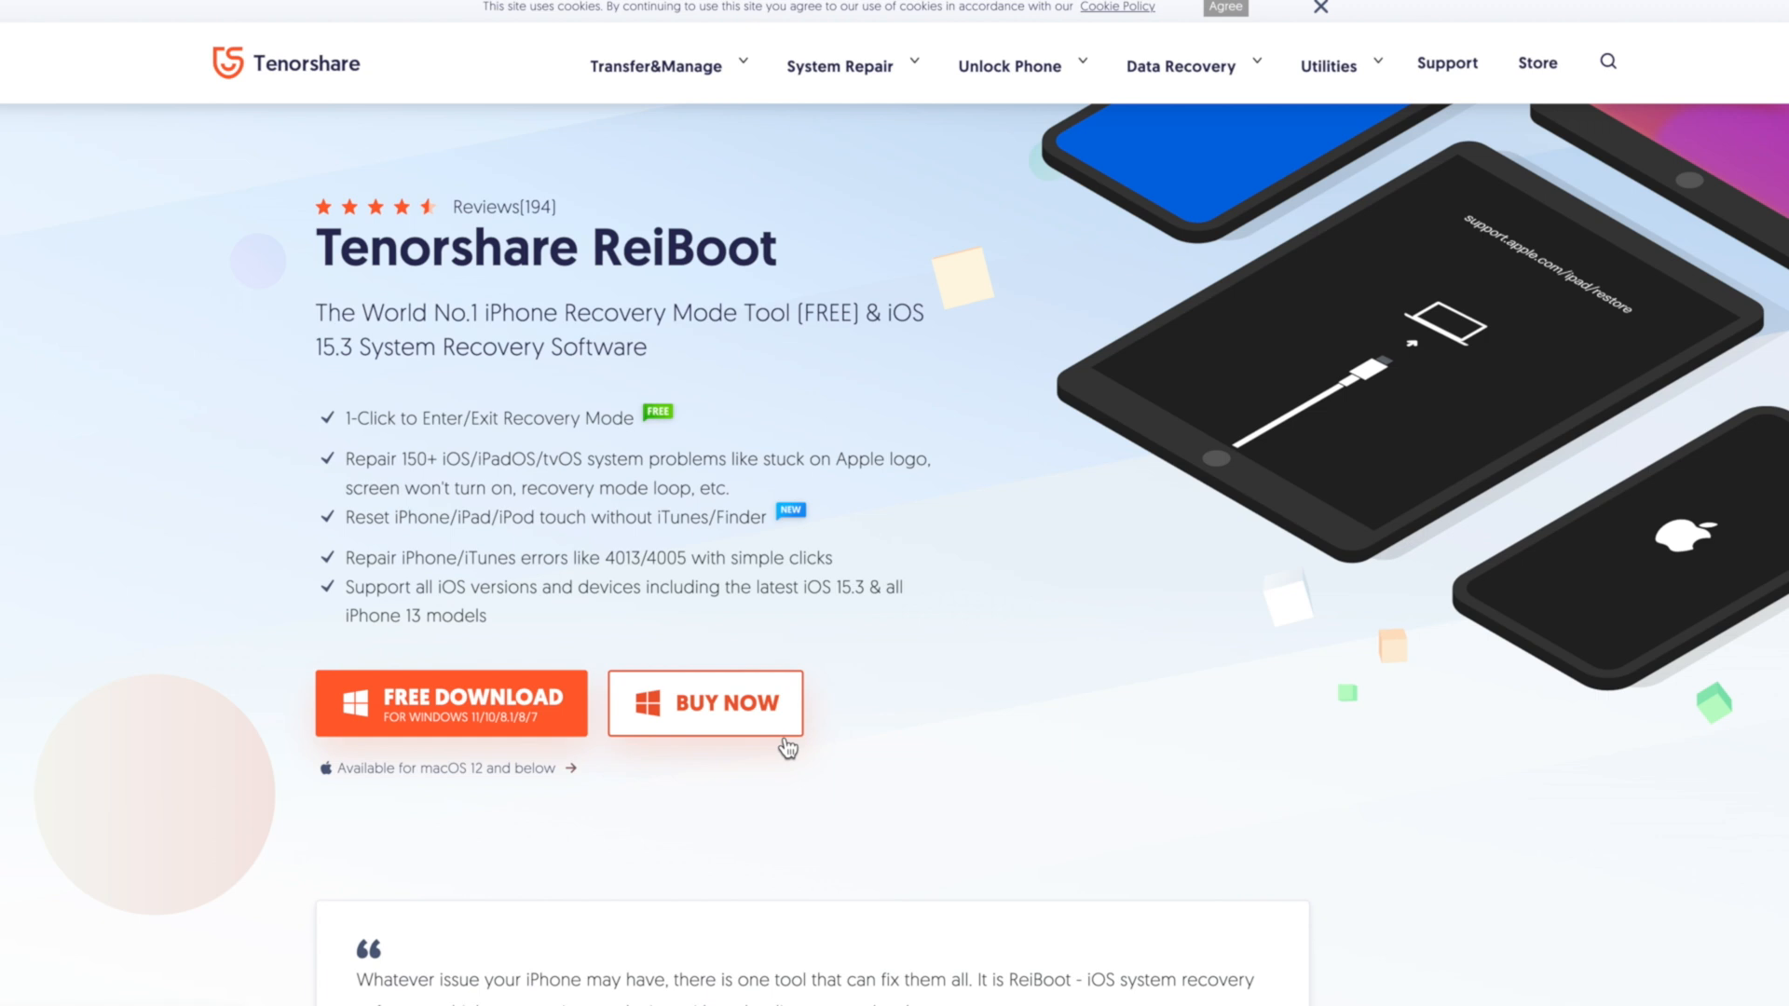
Step: Go to the ReiBoot Windows pricing page with 1-month, 1-year and lifetime licenses
left_click(788, 726)
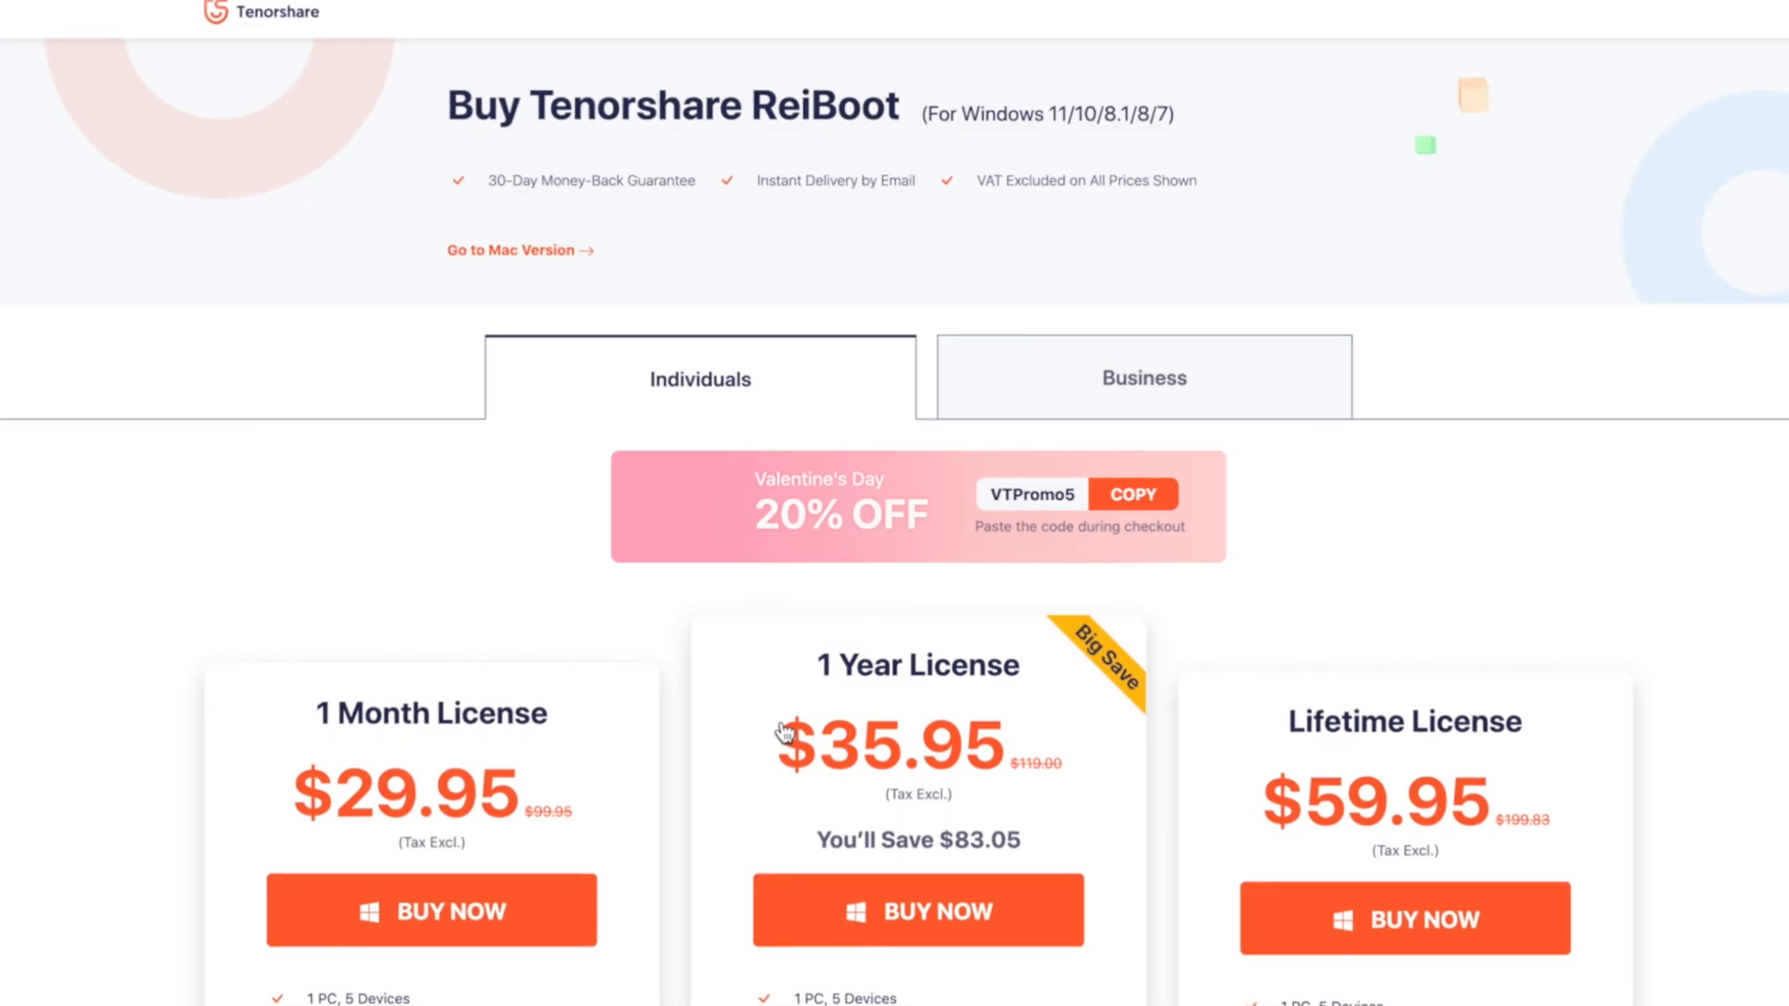